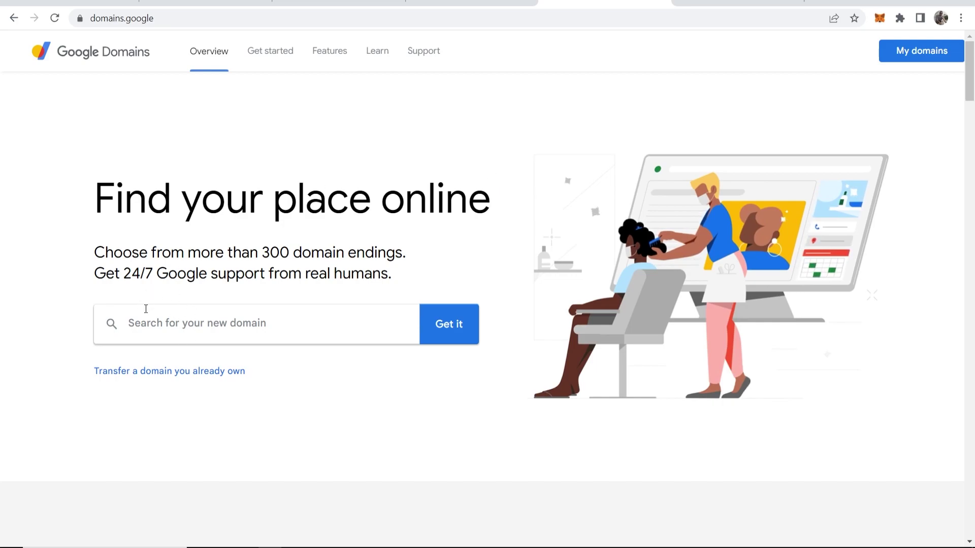
left_click(276, 324)
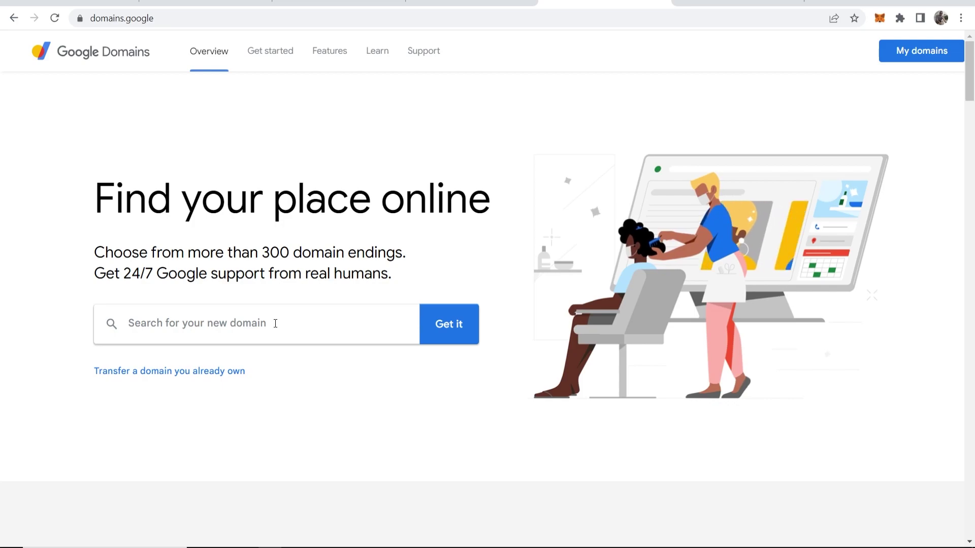
type("www.bra")
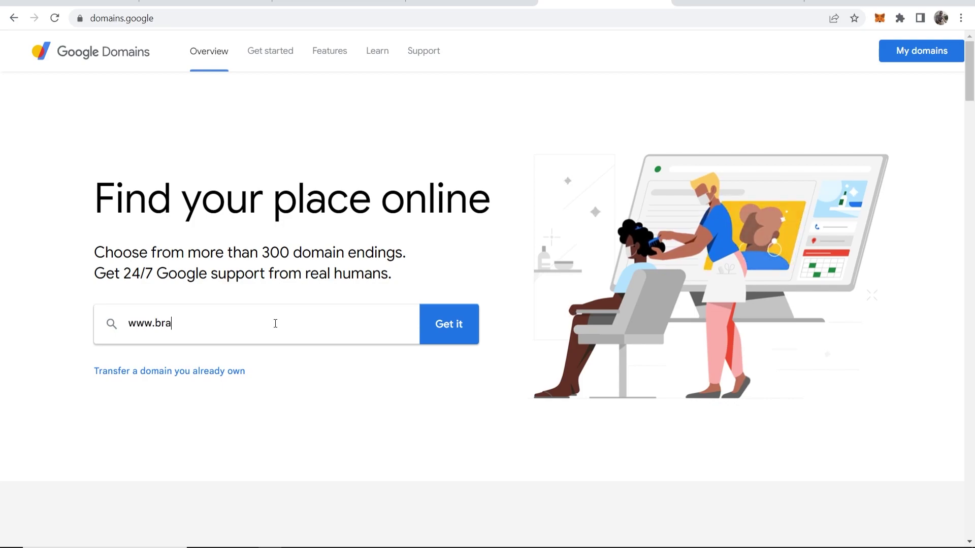
type("dleyharrison.com")
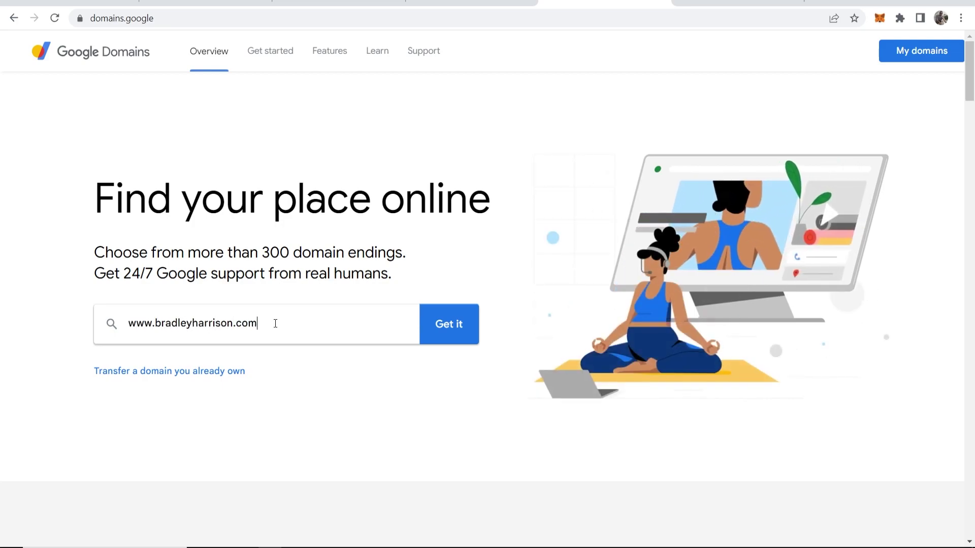
left_click_drag(260, 324, 131, 327)
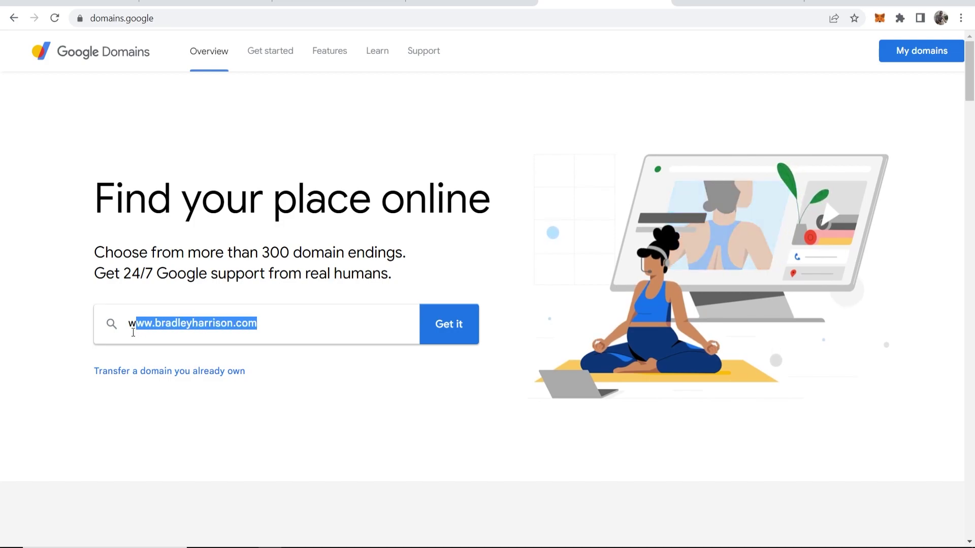
left_click(486, 304)
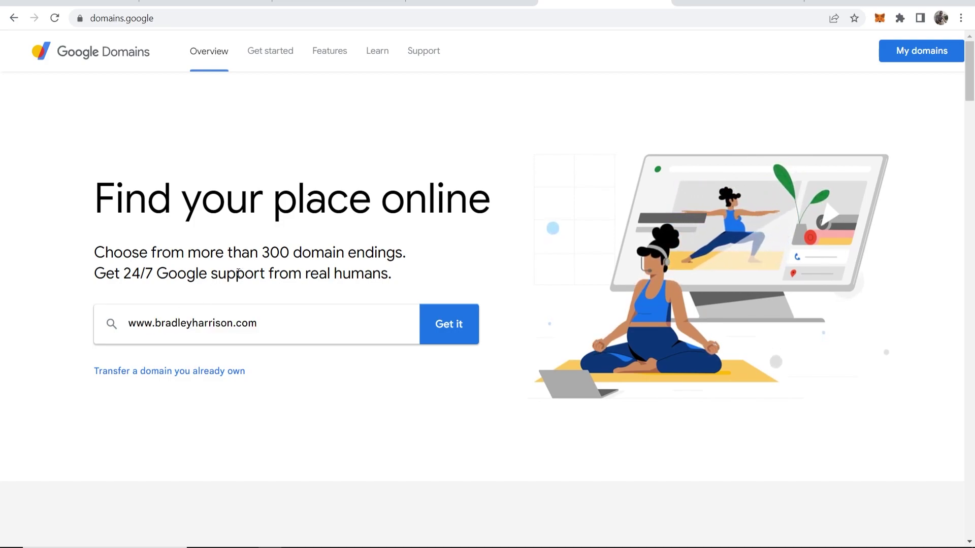
left_click(453, 325)
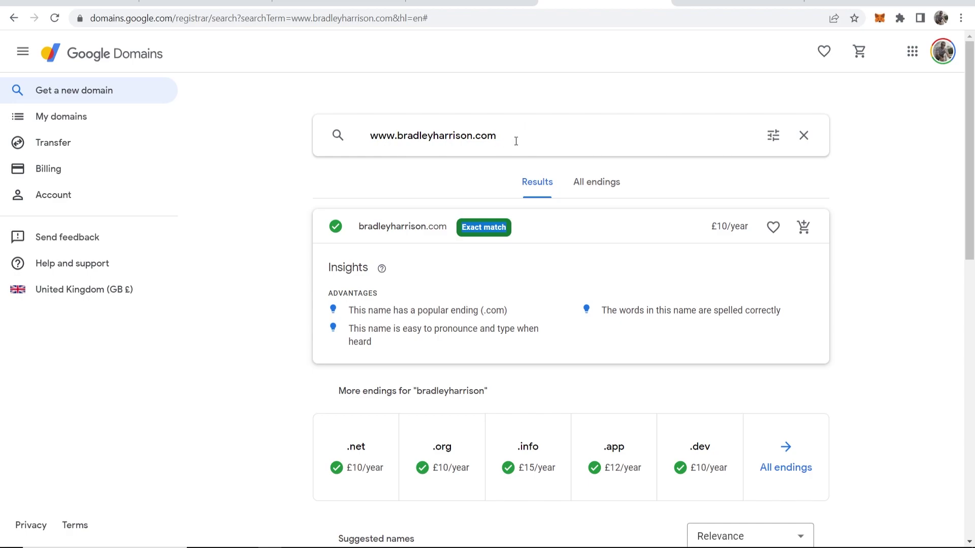
left_click_drag(505, 135, 473, 137)
key("BackSpace")
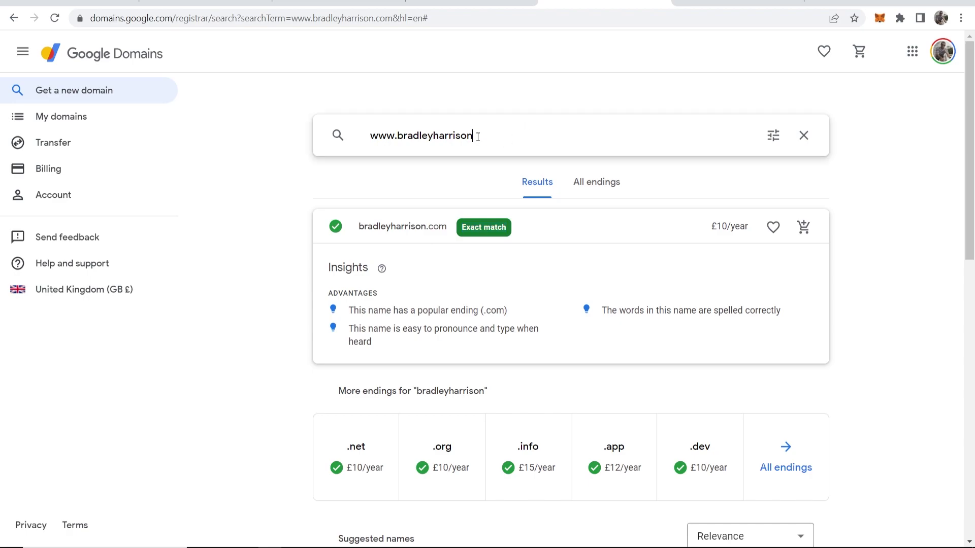
key("Return")
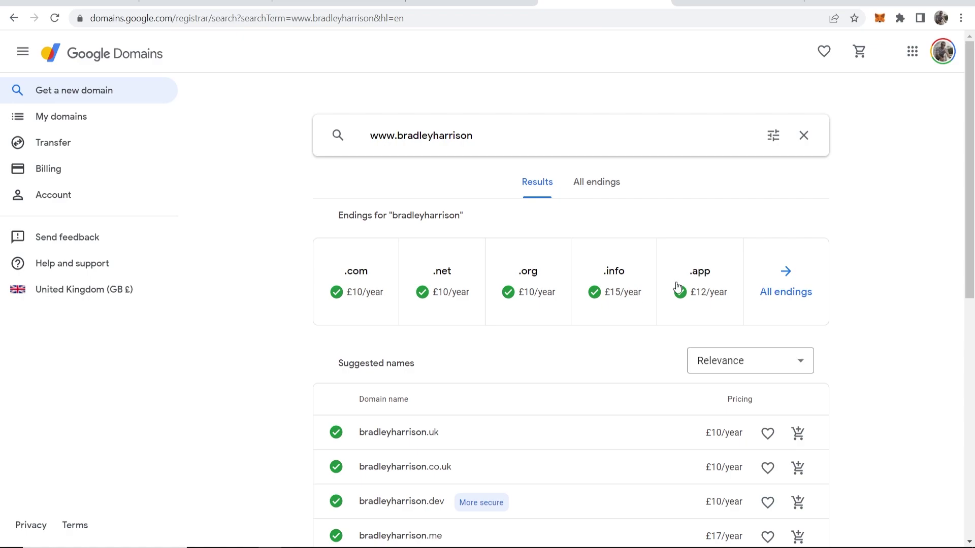
Scroll through the suggested names and domain endings with their prices
scroll(908, 267, "down", 4)
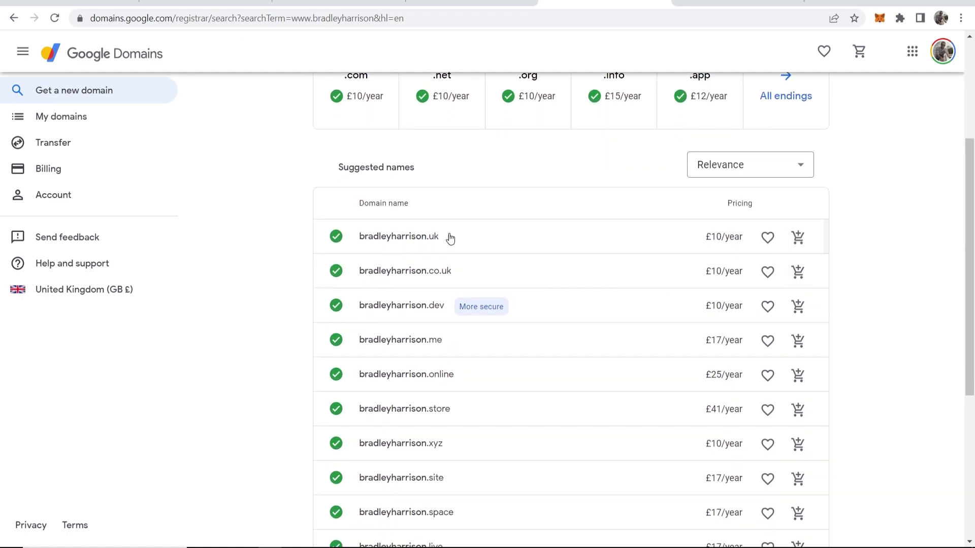
scroll(457, 282, "down", 1)
scroll(422, 246, "down", 1)
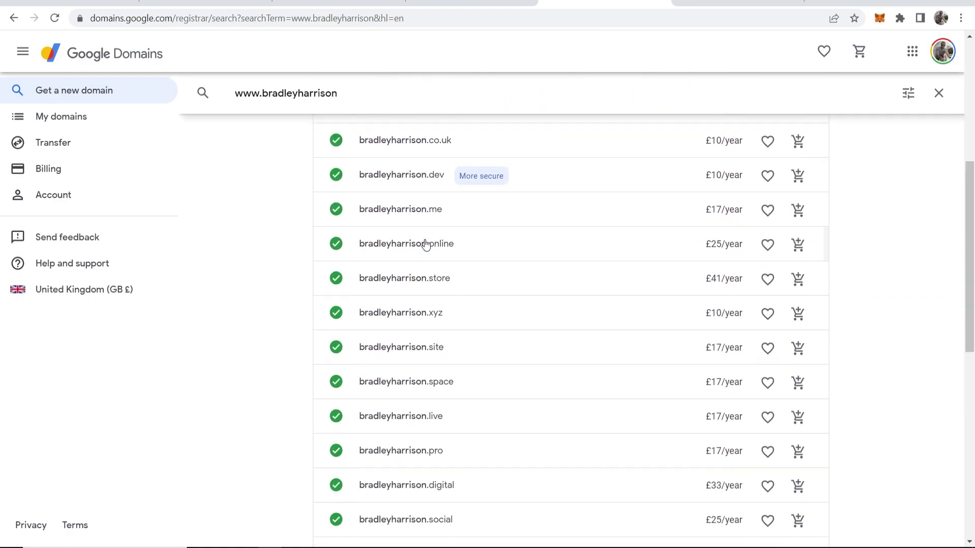
scroll(426, 244, "down", 3)
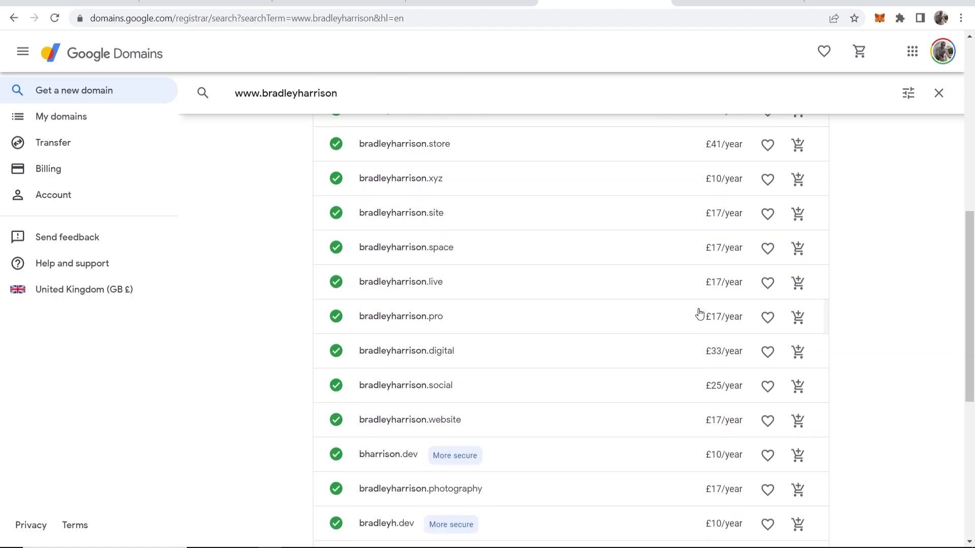
scroll(726, 295, "down", 2)
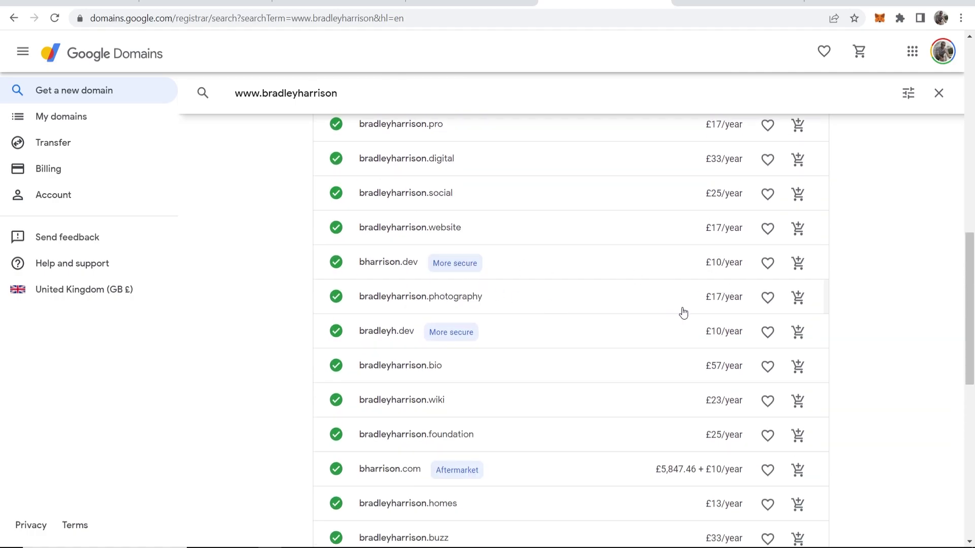
scroll(711, 345, "down", 1)
scroll(747, 386, "down", 3)
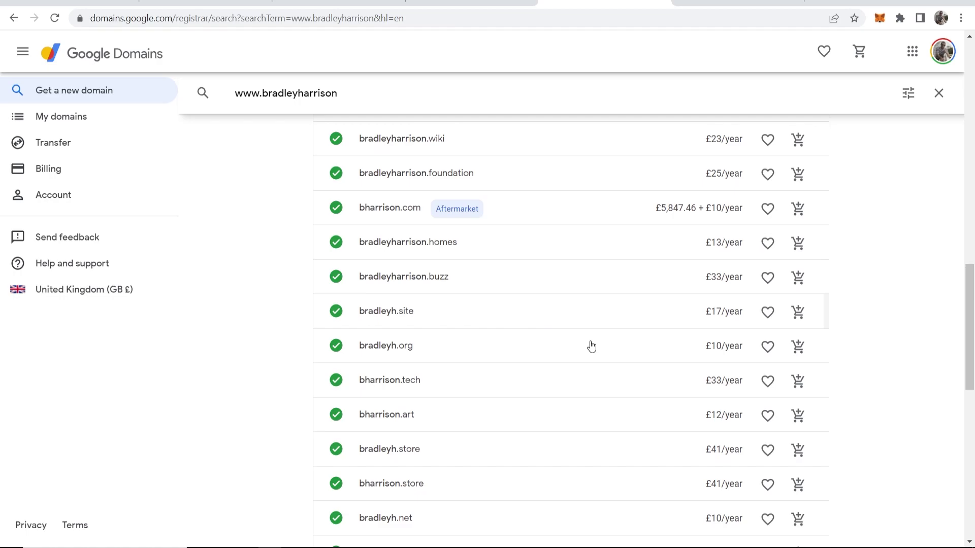
scroll(722, 354, "up", 15)
Show availability across all endings, check sort options, and place the cursor after the search term
left_click(589, 187)
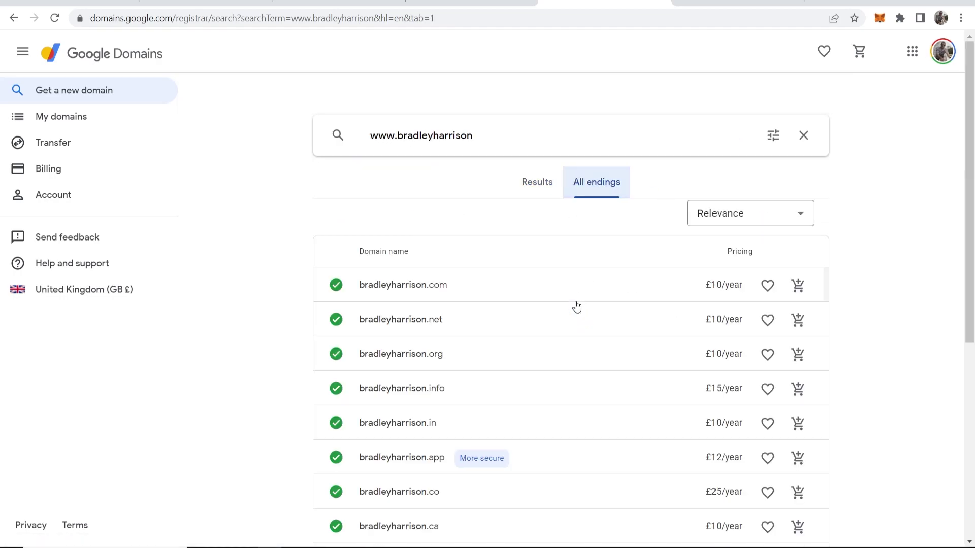
scroll(577, 306, "down", 6)
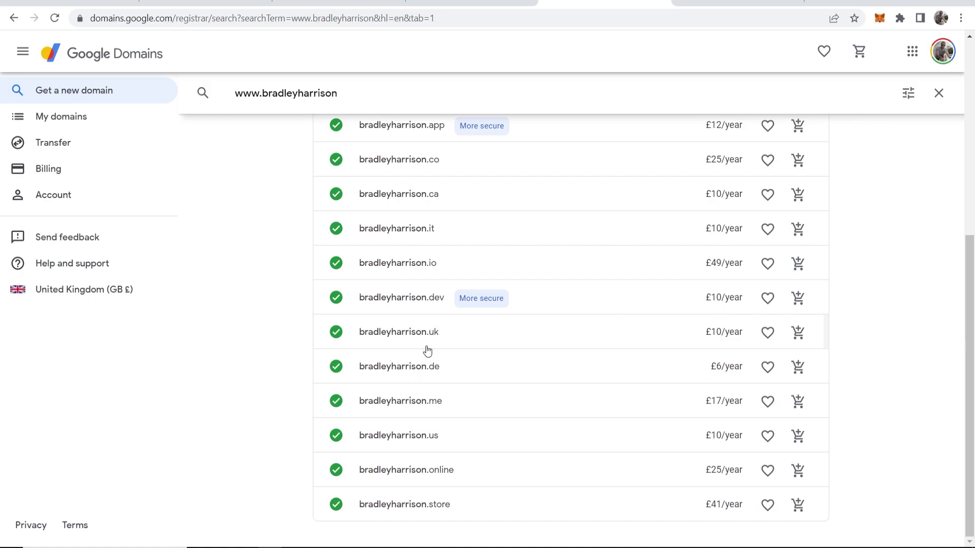
scroll(599, 355, "up", 5)
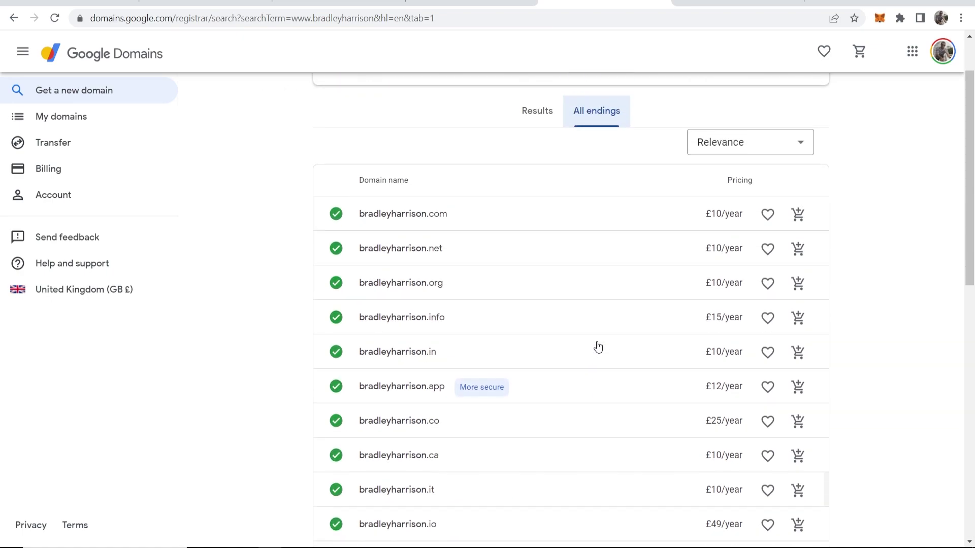
scroll(599, 347, "up", 2)
left_click(745, 221)
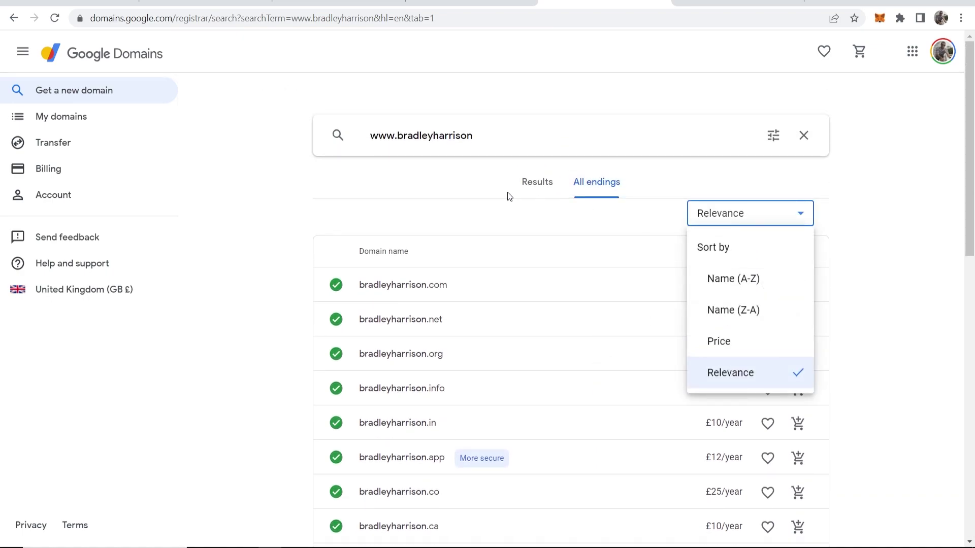
left_click(530, 180)
left_click(482, 137)
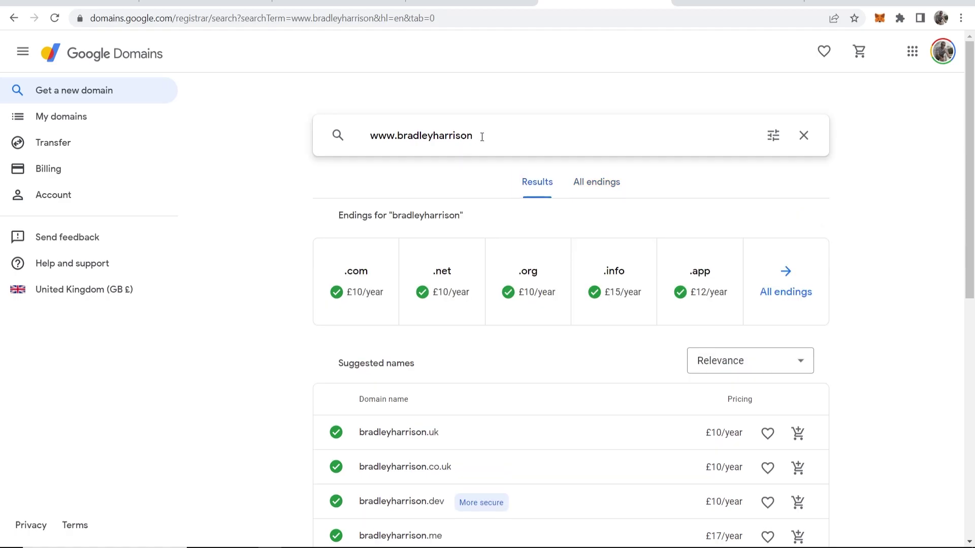
type(".com")
key("Return")
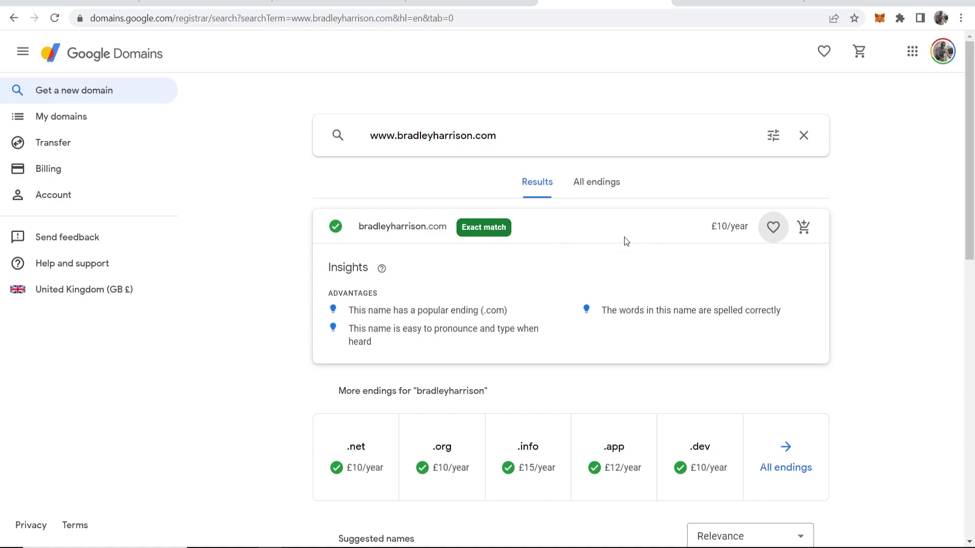
left_click(805, 229)
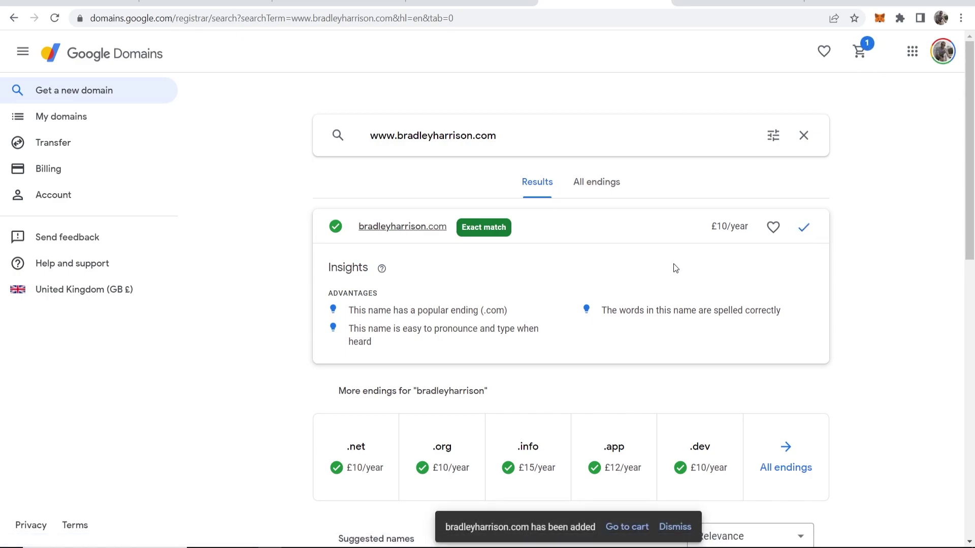
Open the cart and toggle auto-renew off and back on for bradleyharrison.com
left_click(859, 52)
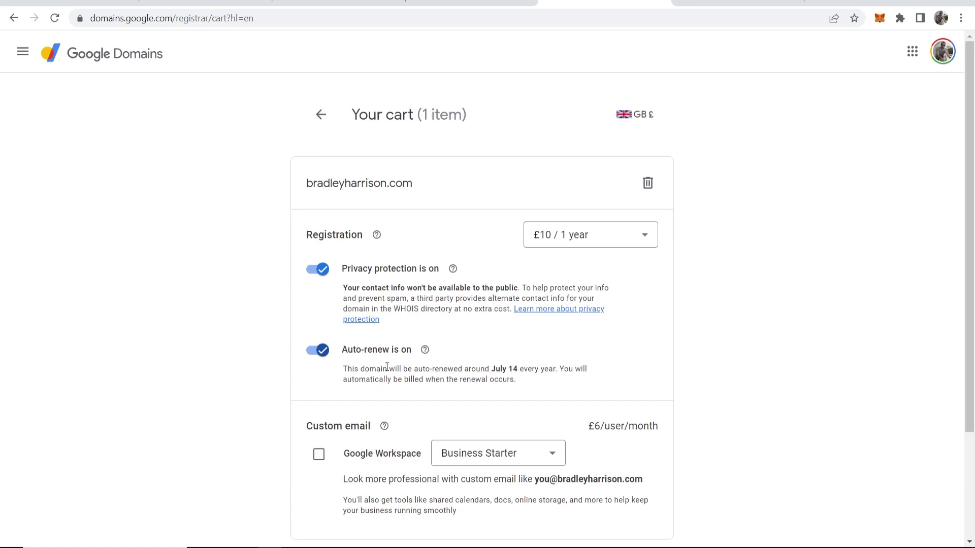
left_click(321, 352)
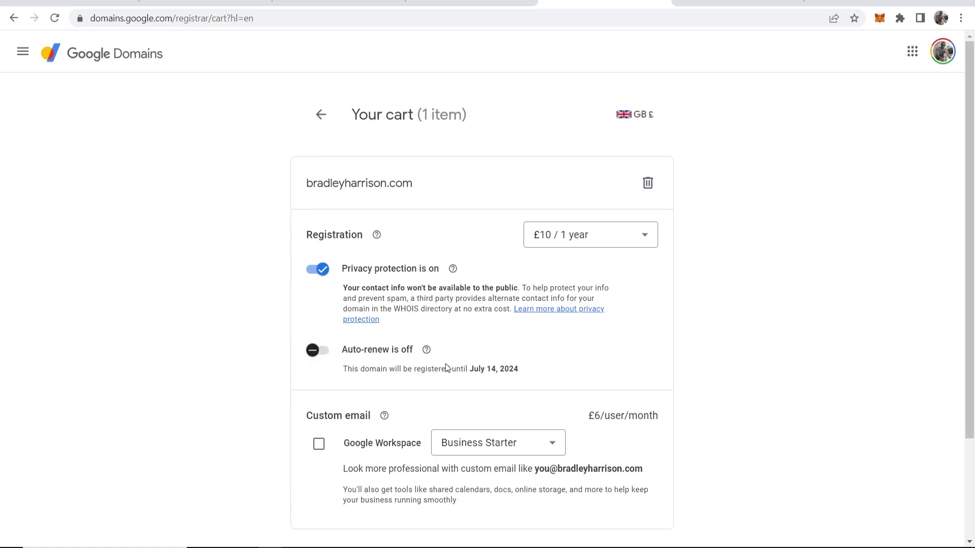
left_click_drag(519, 370, 474, 369)
left_click(315, 350)
Review the custom email offer, its price, and the £10 due today
scroll(705, 298, "down", 3)
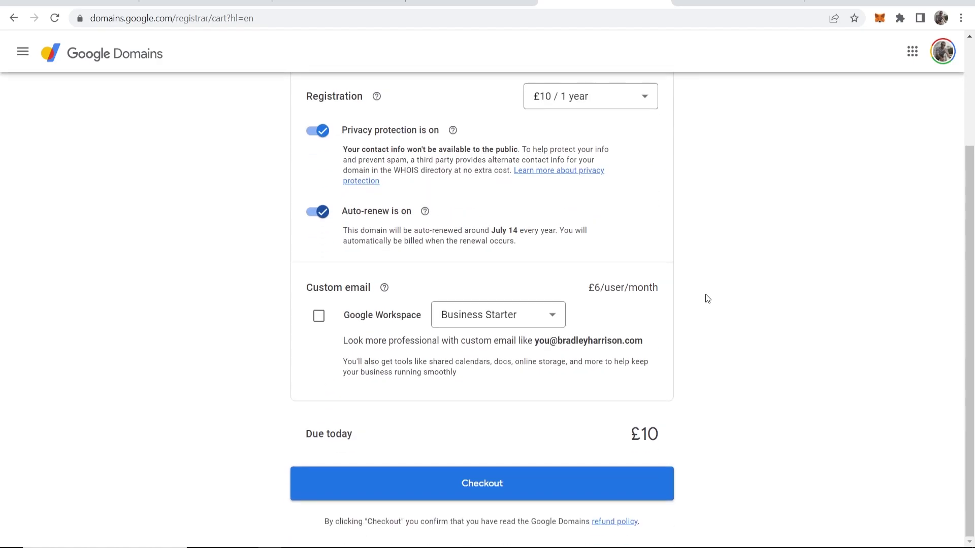
left_click_drag(307, 287, 369, 288)
left_click(366, 283)
left_click_drag(589, 289, 639, 286)
left_click(665, 281)
left_click_drag(653, 435, 629, 435)
Check out and buy bradleyharrison.com for £10, keeping PayPal as the payment method
left_click(496, 483)
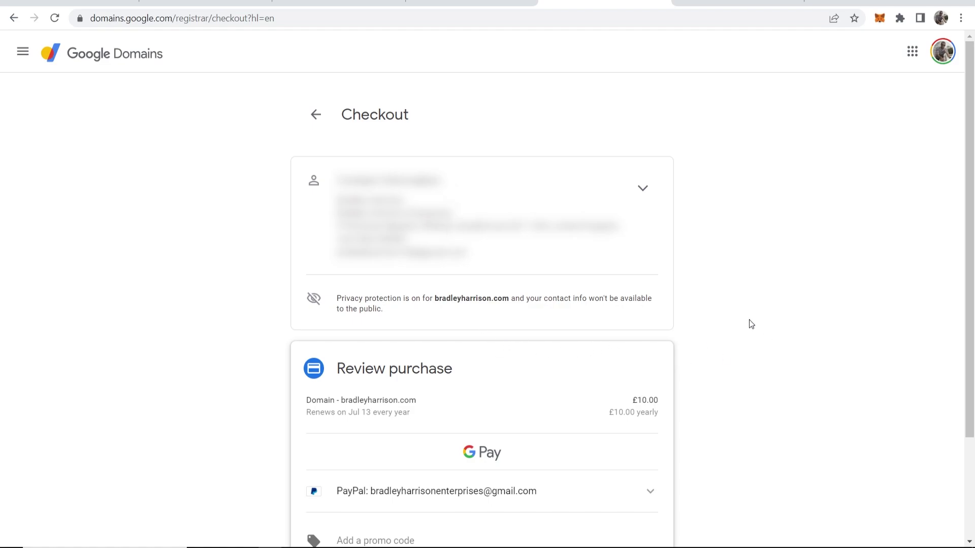
scroll(749, 321, "down", 3)
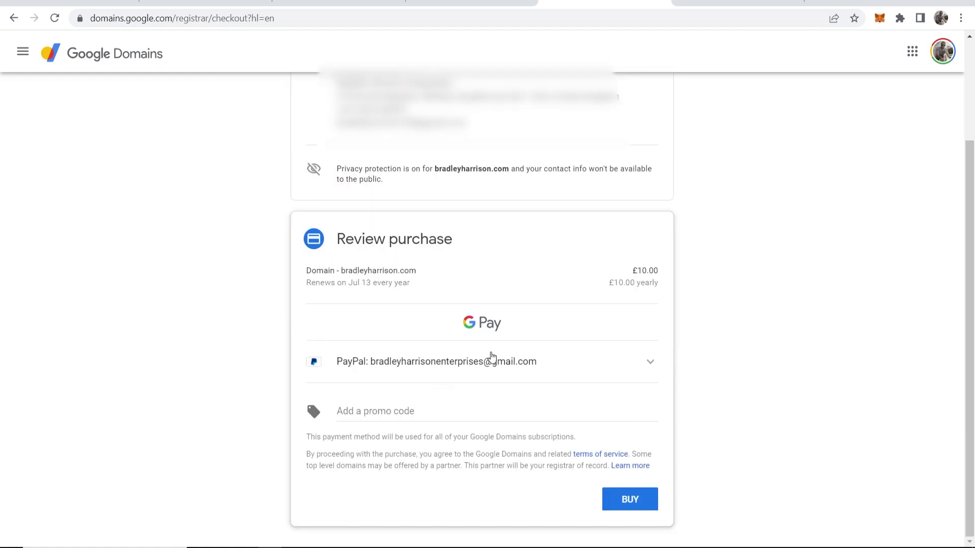
left_click(399, 370)
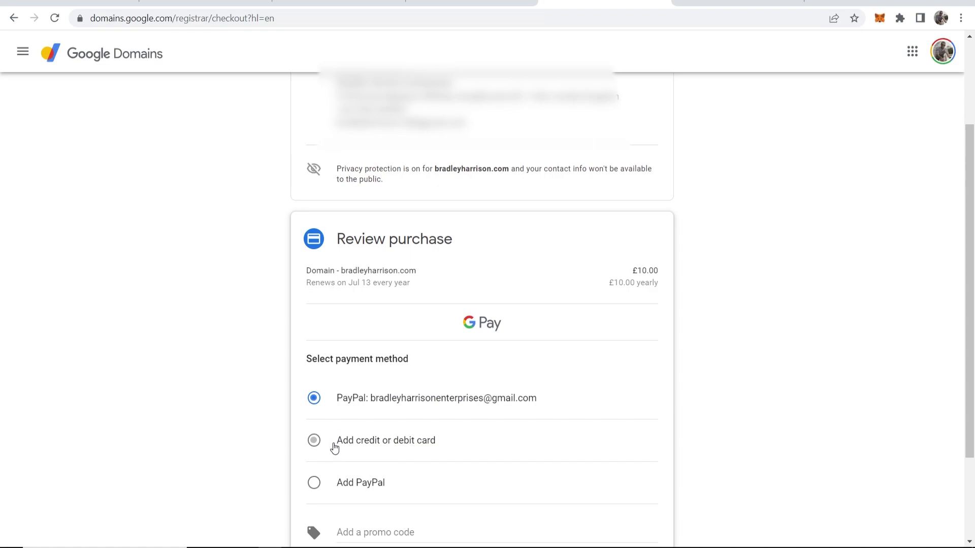
left_click(475, 401)
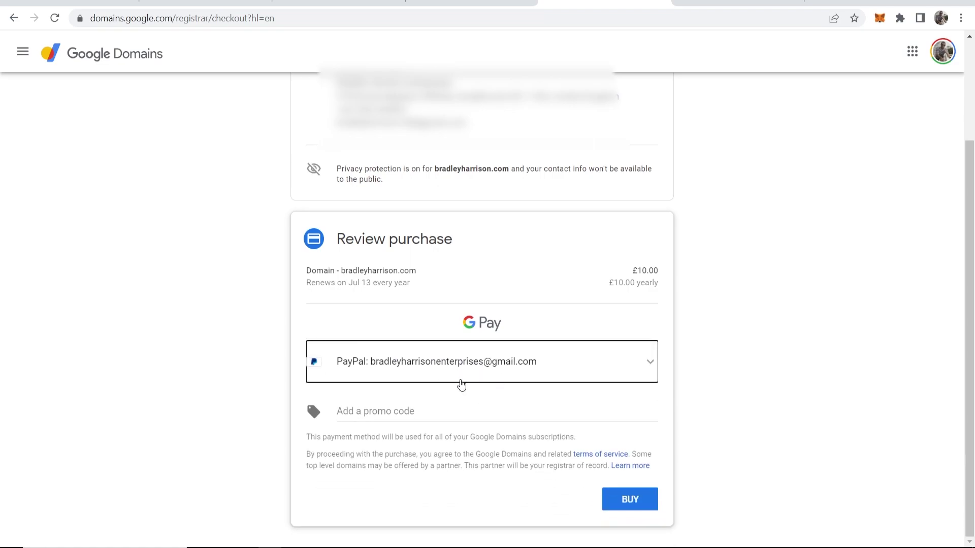
left_click(627, 503)
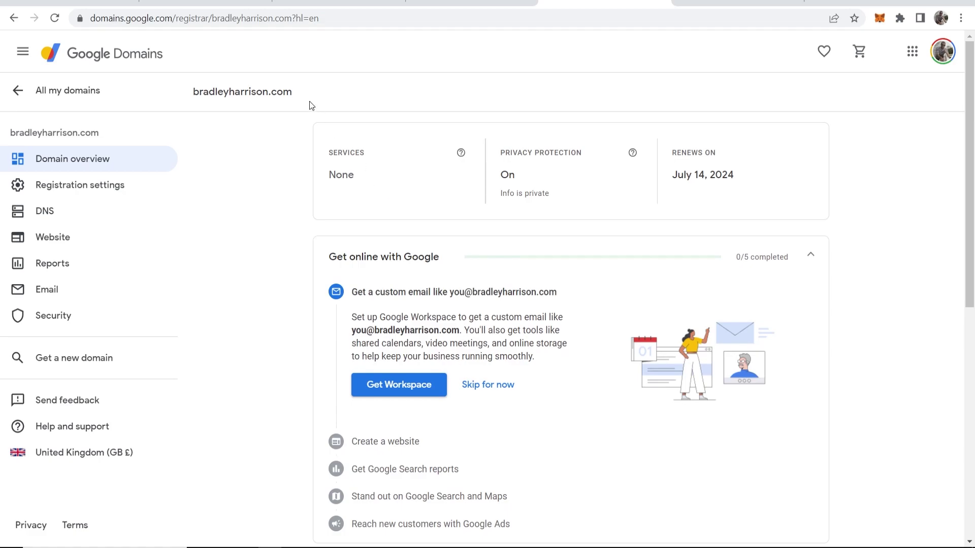
Review the overview's July 14, 2024 renewal date, then go back to My domains
left_click_drag(310, 104, 163, 101)
left_click(571, 139)
left_click_drag(750, 174, 681, 146)
left_click(862, 177)
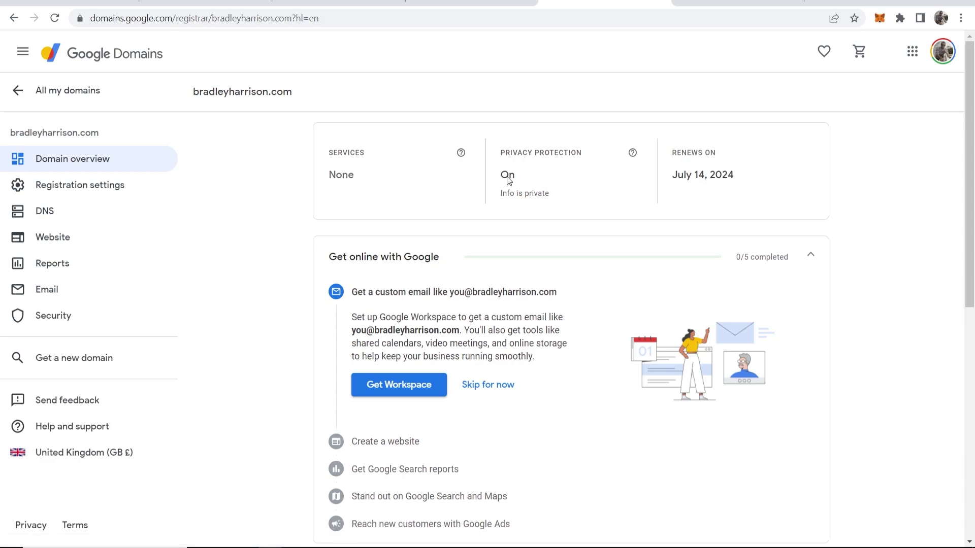
left_click(77, 61)
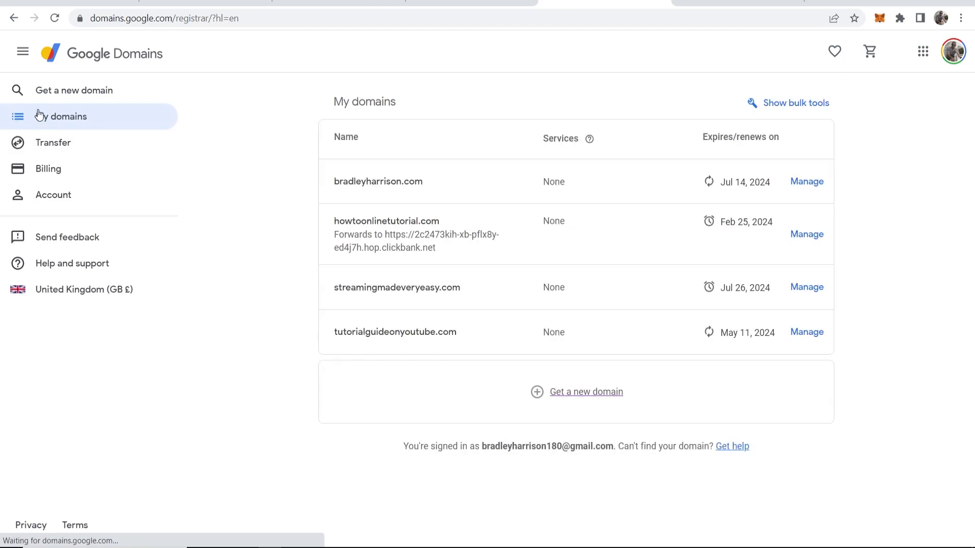
Manage bradleyharrison.com and open its DNS settings page
triple_click(401, 105)
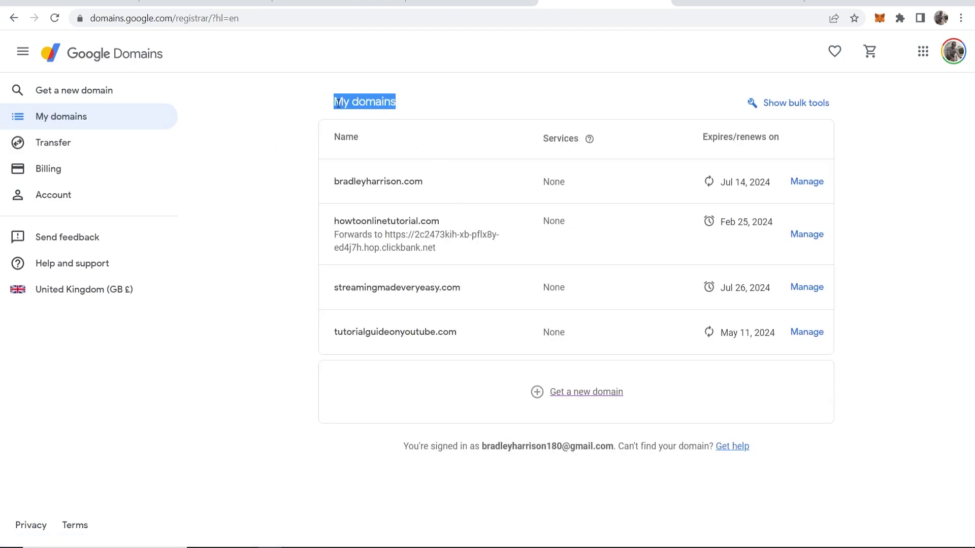
left_click(403, 107)
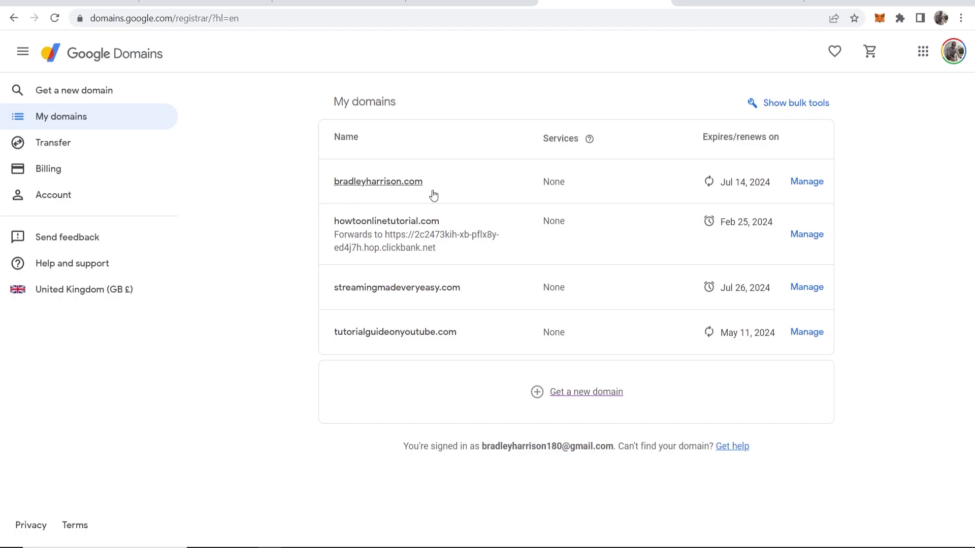
left_click(819, 181)
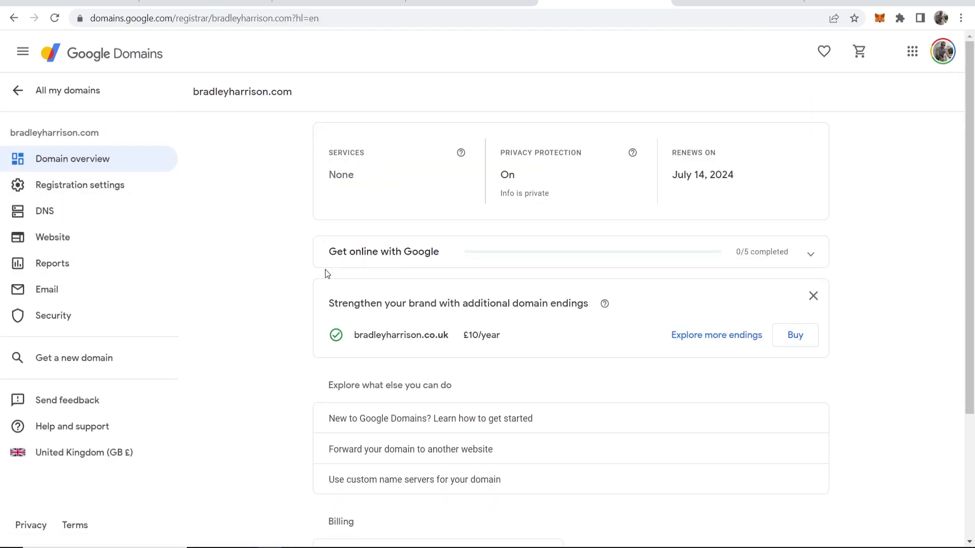
left_click(73, 211)
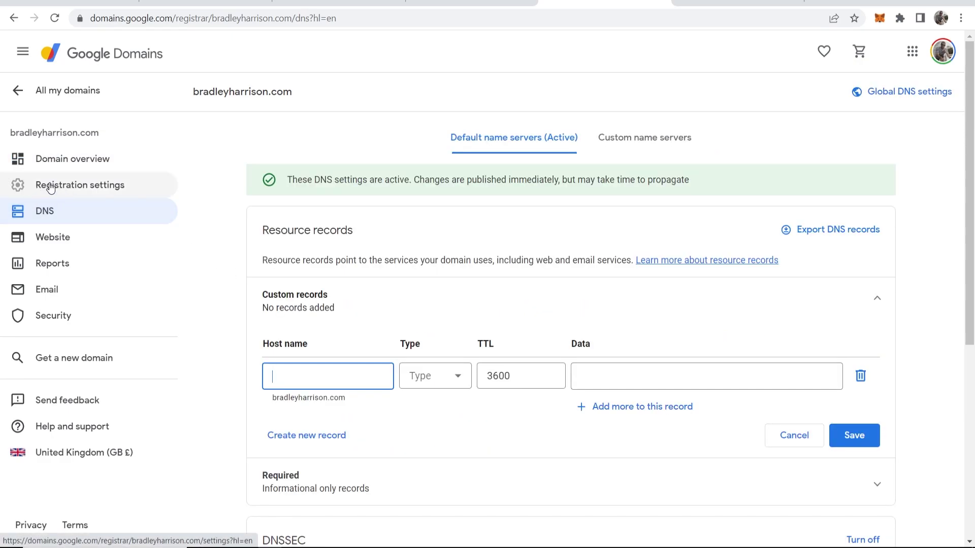